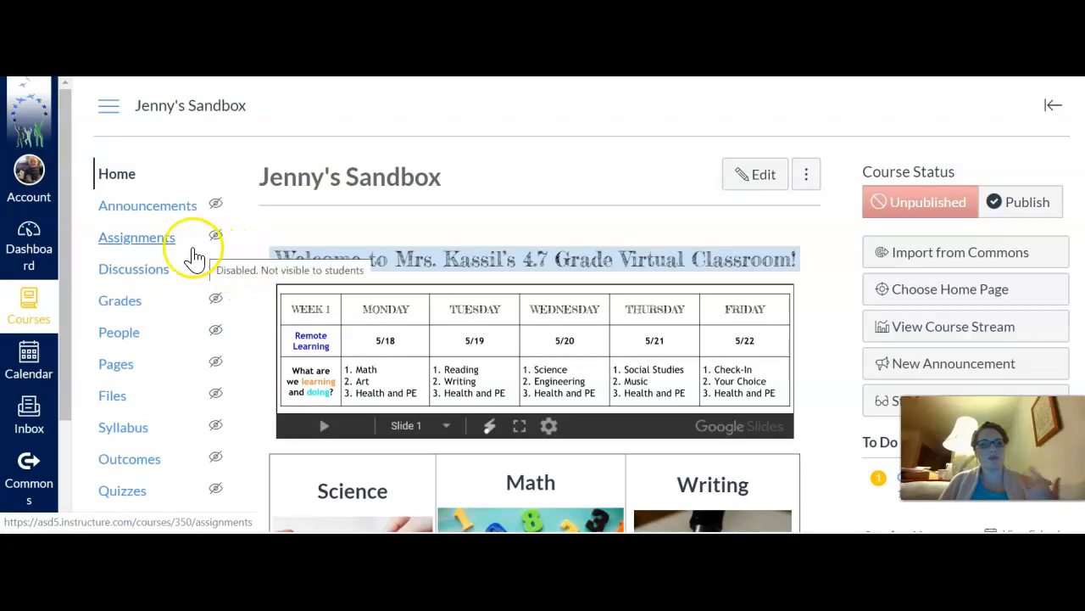
- Open the course's Assignments page and display the available actions for Assignment #2
{"action": "left_click", "coordinate": [142, 239]}
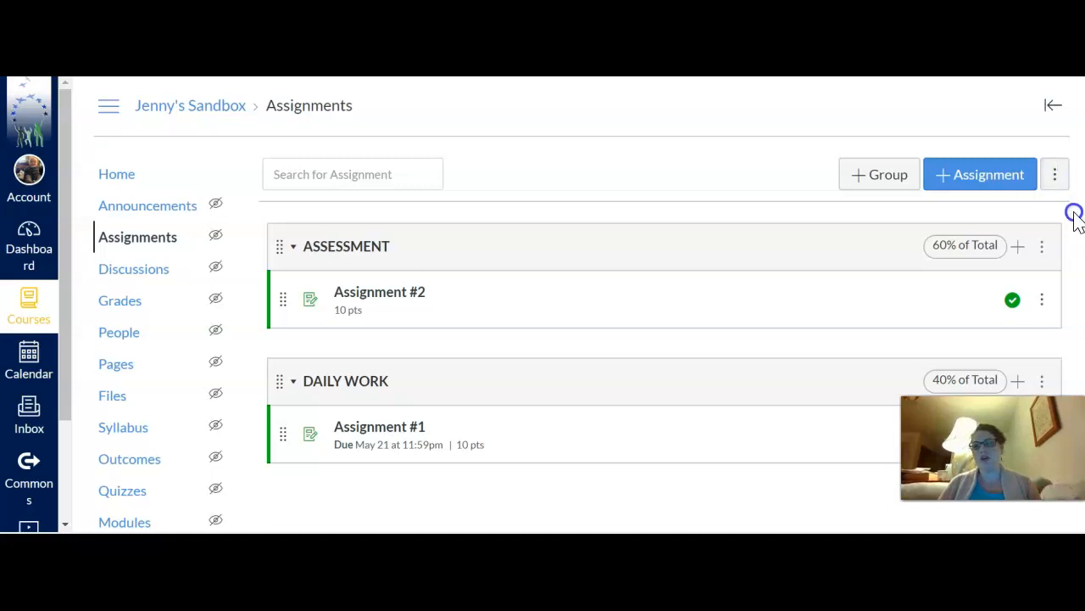
{"action": "left_click", "coordinate": [1045, 299]}
{"action": "left_click", "coordinate": [1046, 299]}
{"action": "left_click", "coordinate": [1045, 301]}
{"action": "left_click", "coordinate": [1045, 300]}
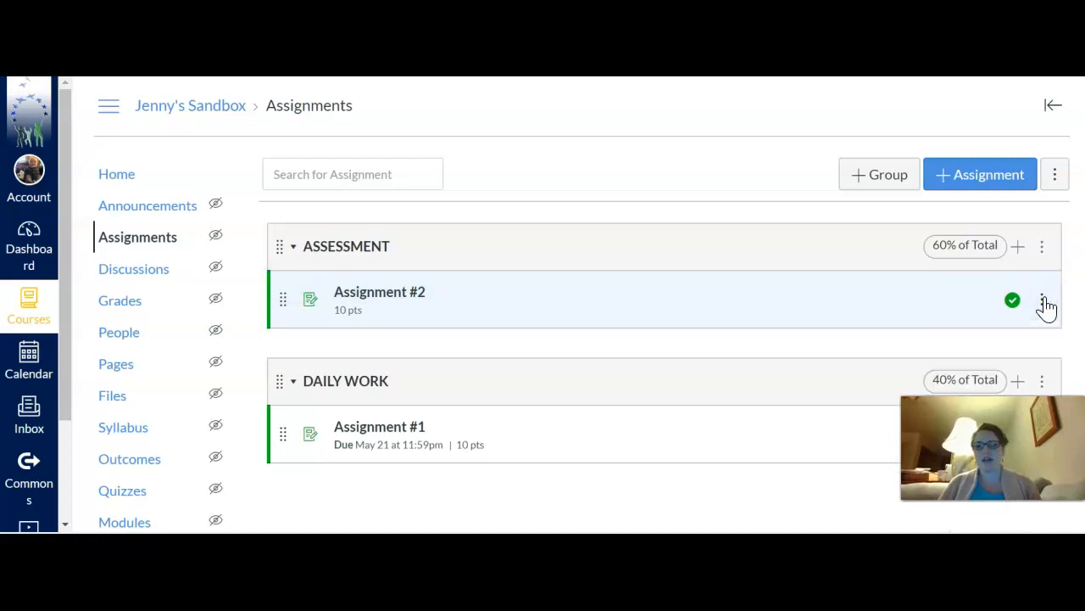
{"action": "left_click", "coordinate": [1046, 301]}
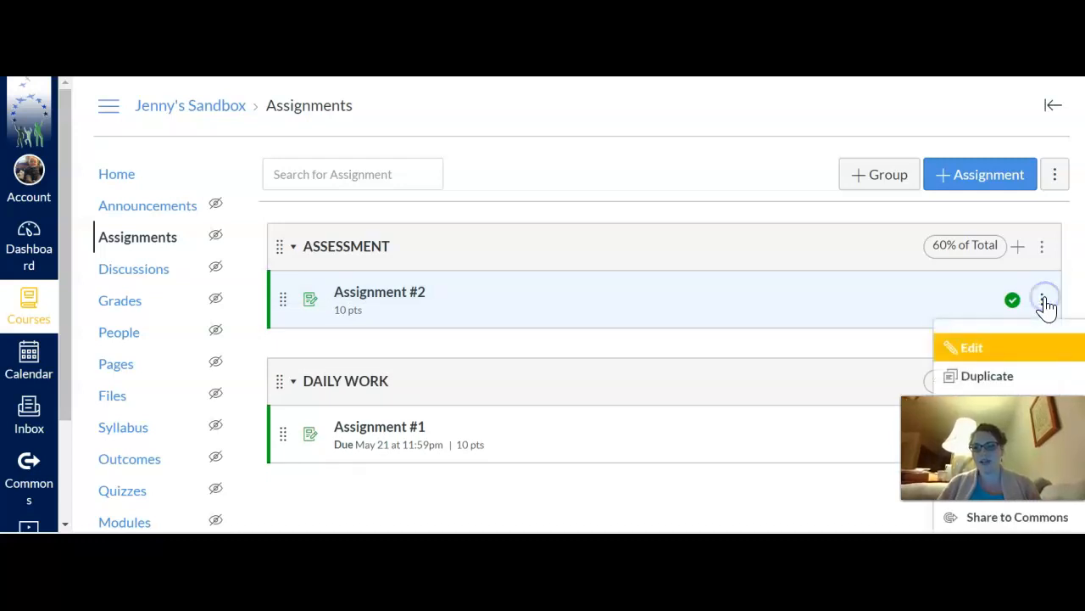
- Open the assignment groups weight settings, try switching final-grade weighting by groups off and on, and leave without saving
{"action": "left_click", "coordinate": [1050, 179]}
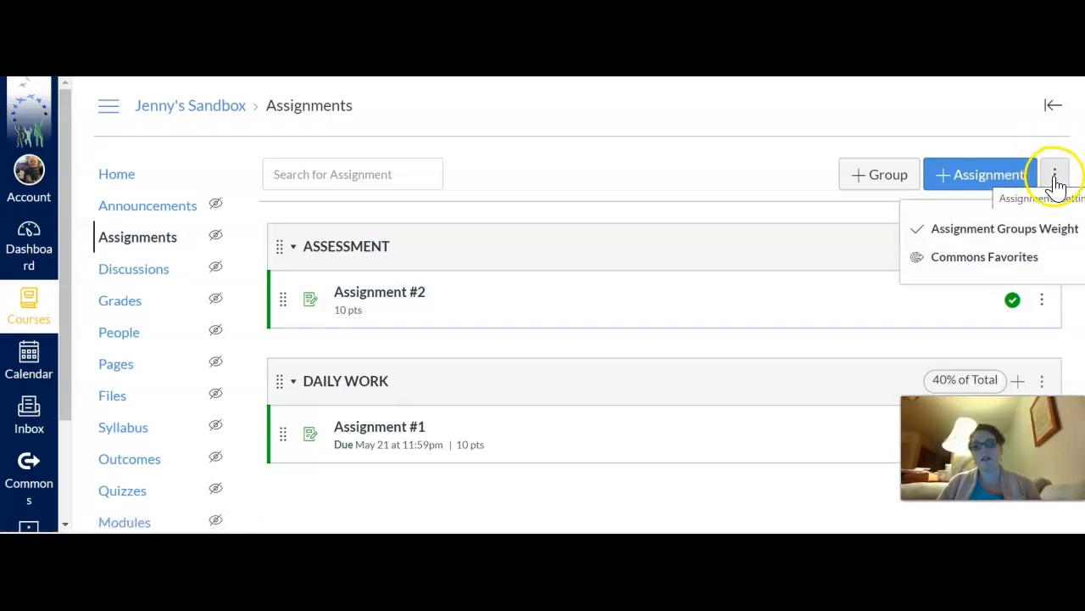
{"action": "left_click", "coordinate": [1022, 238]}
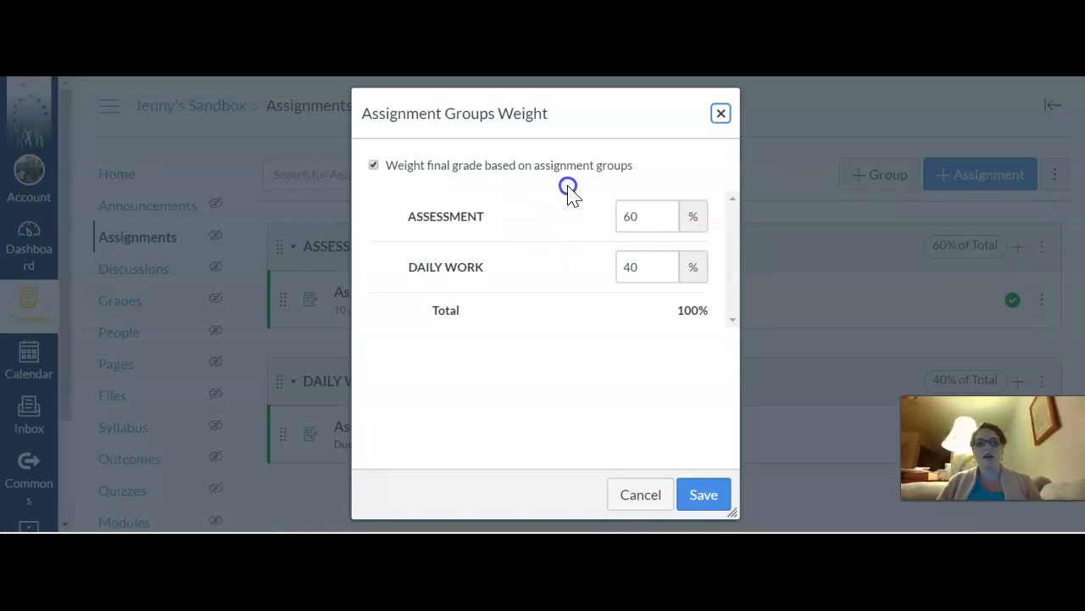
{"action": "left_click", "coordinate": [373, 165]}
{"action": "left_click", "coordinate": [373, 165]}
{"action": "left_click", "coordinate": [373, 165]}
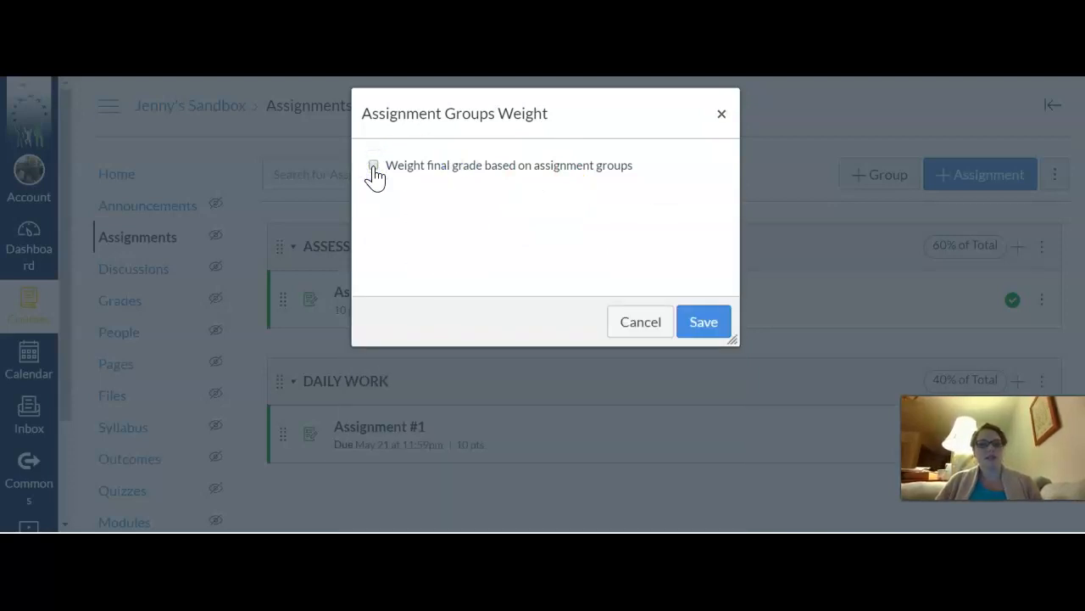
{"action": "left_click", "coordinate": [374, 165]}
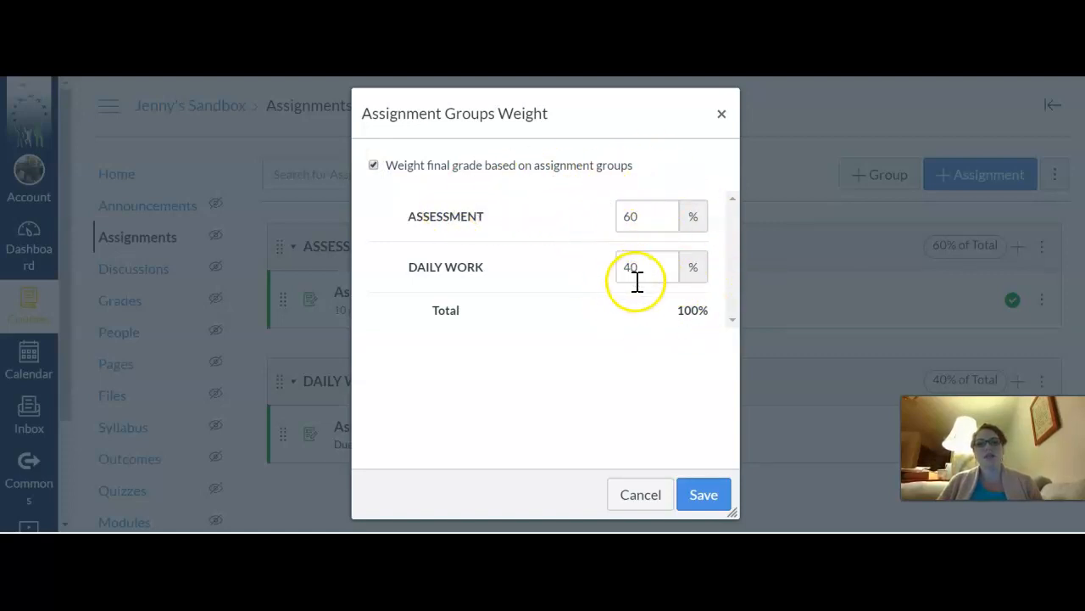
{"action": "left_click", "coordinate": [654, 501]}
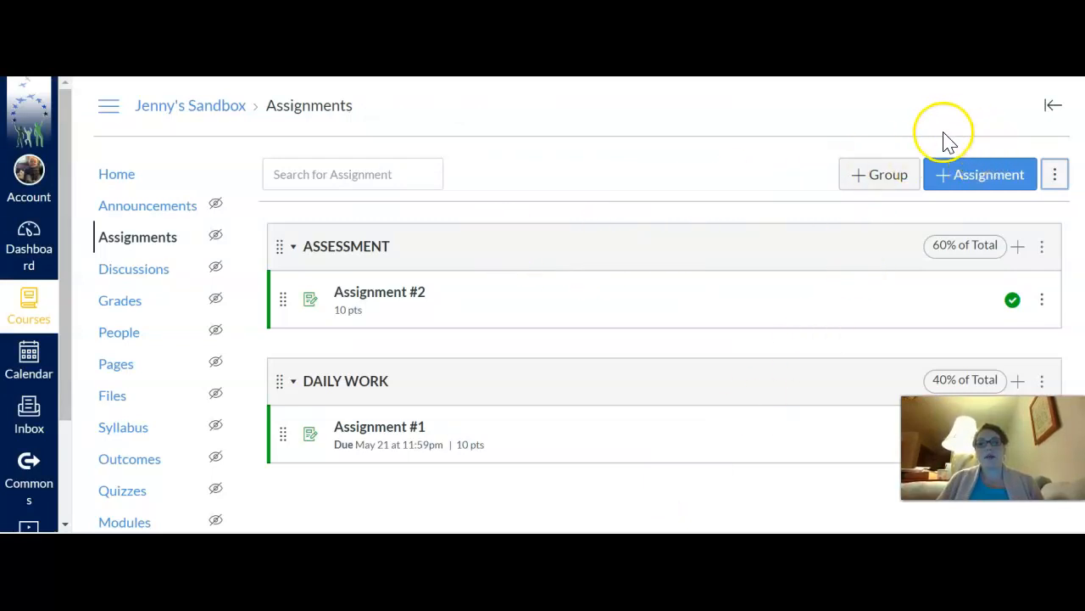
- Create a new assignment named "Assignment #3" with the description "Would you rather have a pet pig or a pet monkey?"
{"action": "left_click", "coordinate": [971, 179]}
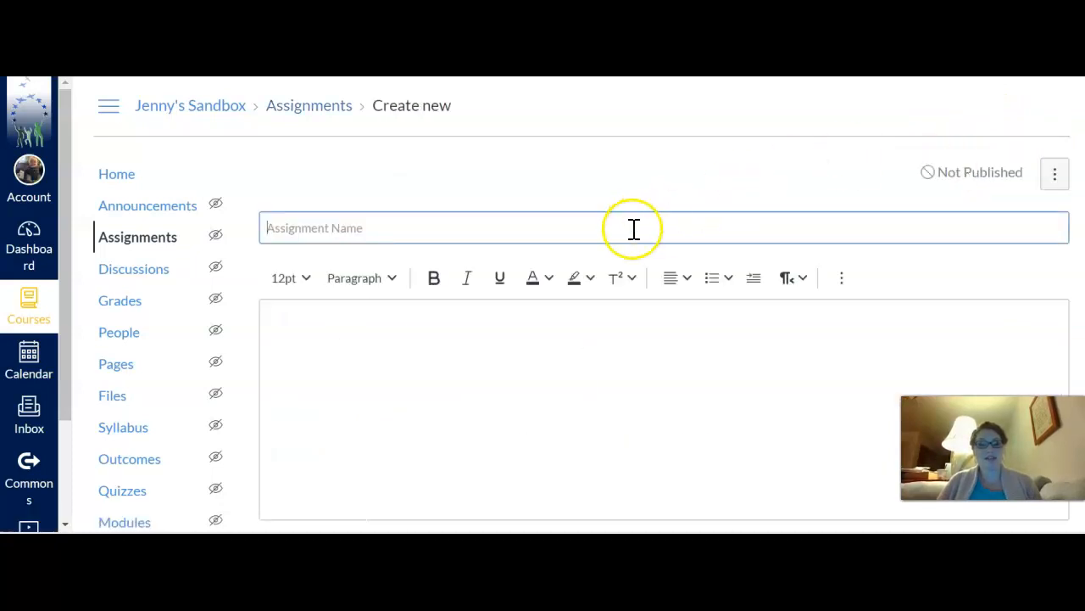
{"action": "type", "text": "Assignment #3"}
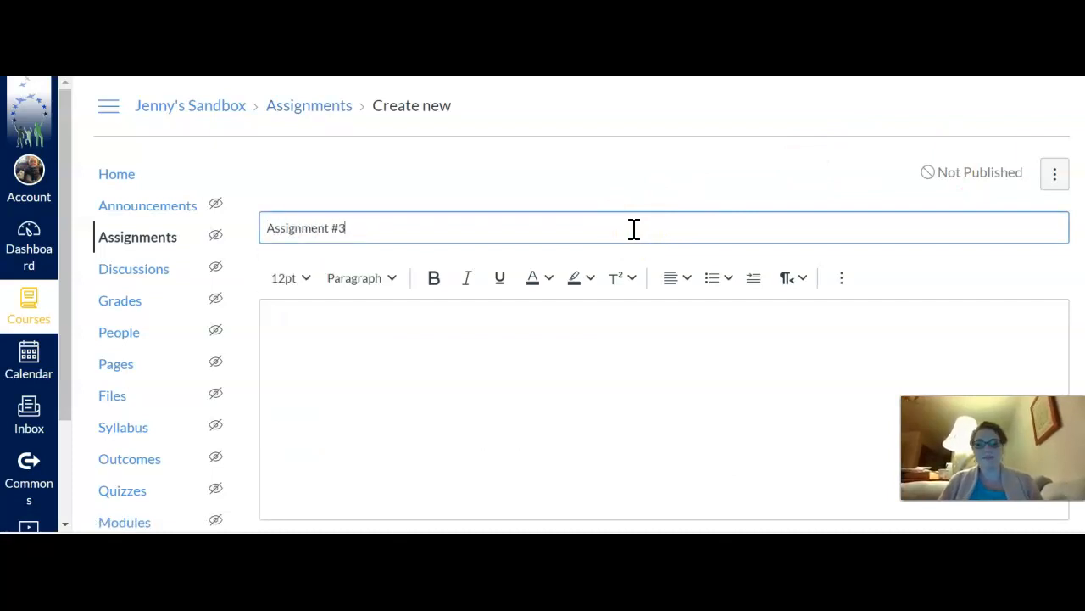
{"action": "left_click", "coordinate": [543, 377]}
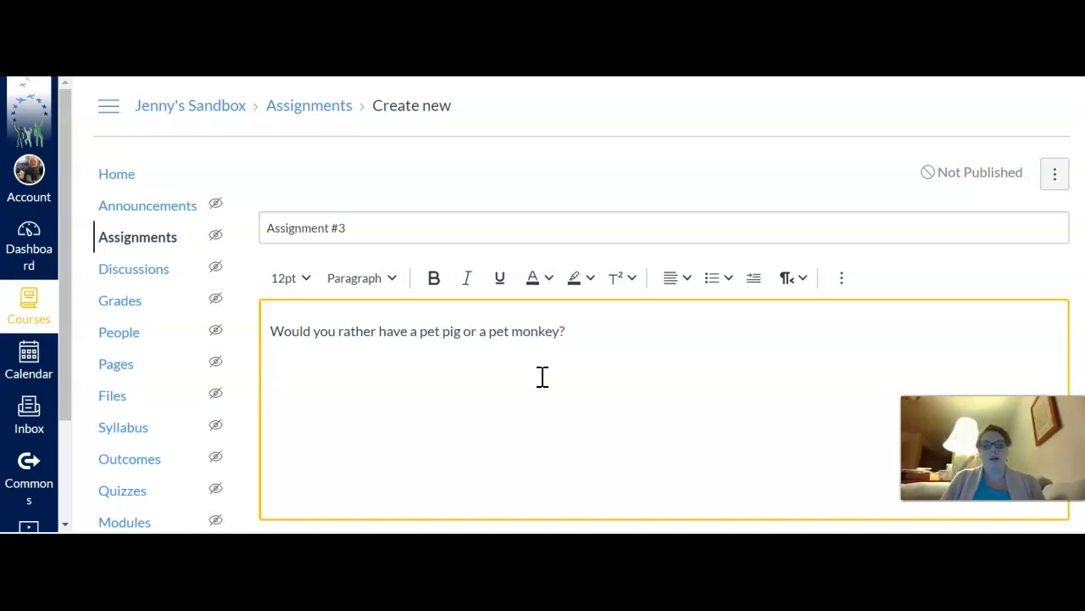
- Place the new assignment in the DAILY WORK assignment group
{"action": "scroll", "coordinate": [543, 377], "scroll_direction": "down", "scroll_amount": 3}
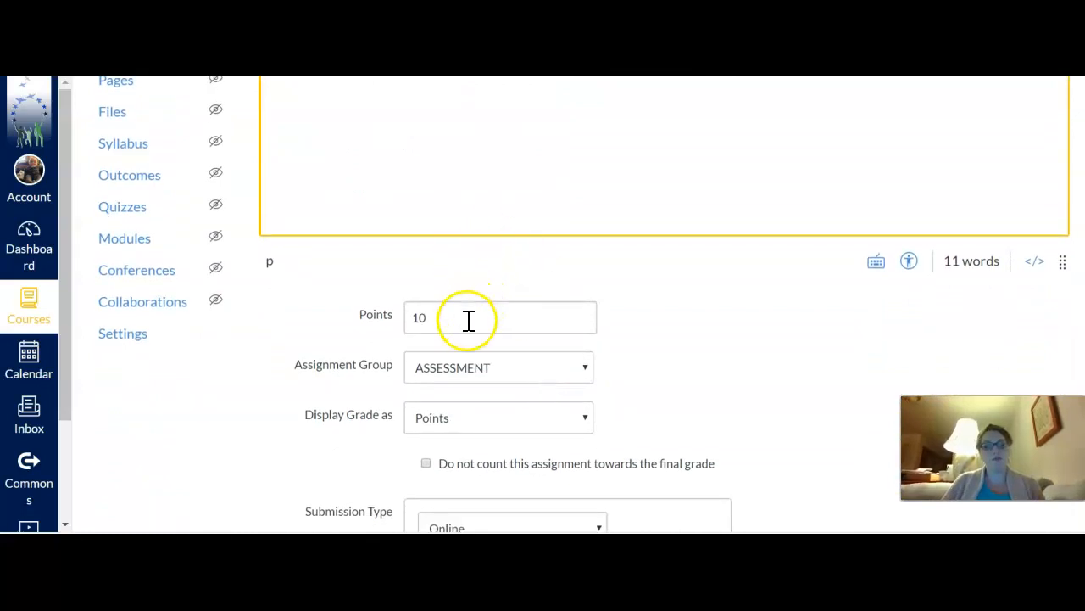
{"action": "left_click", "coordinate": [534, 371]}
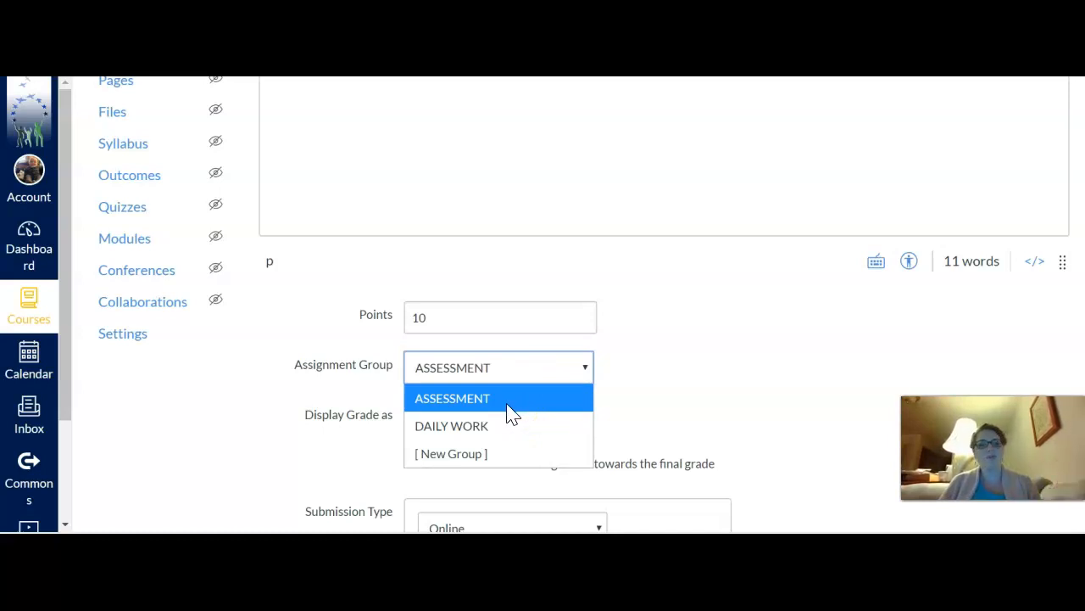
{"action": "left_click", "coordinate": [487, 426]}
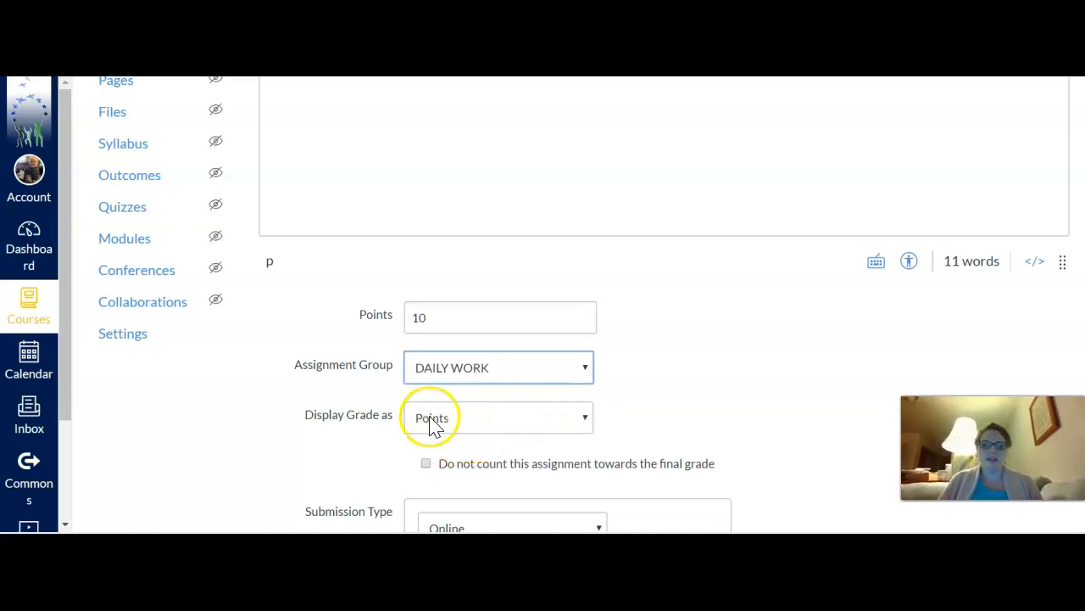
- Try displaying the grade as Not Graded, and switch it back to Points
{"action": "left_click", "coordinate": [479, 430]}
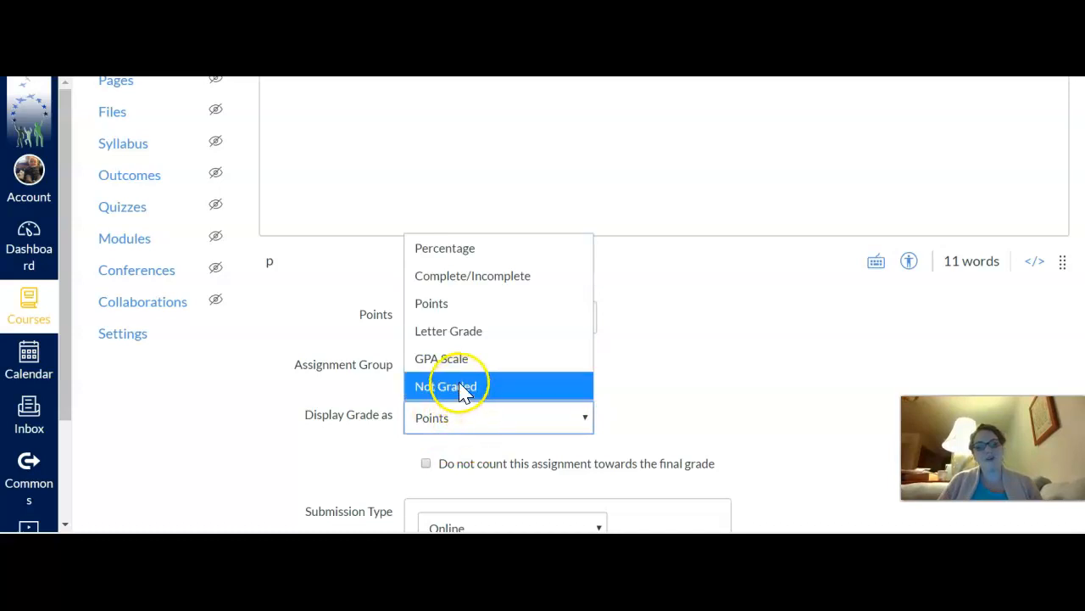
{"action": "left_click", "coordinate": [462, 388]}
{"action": "scroll", "coordinate": [534, 439], "scroll_direction": "down", "scroll_amount": 3}
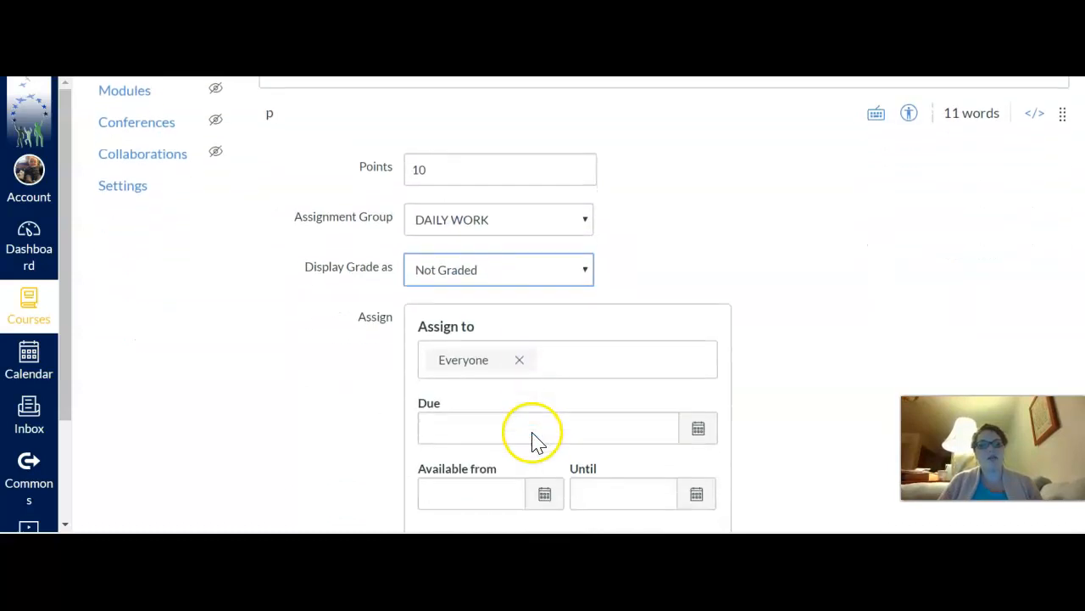
{"action": "scroll", "coordinate": [475, 416], "scroll_direction": "down", "scroll_amount": 3}
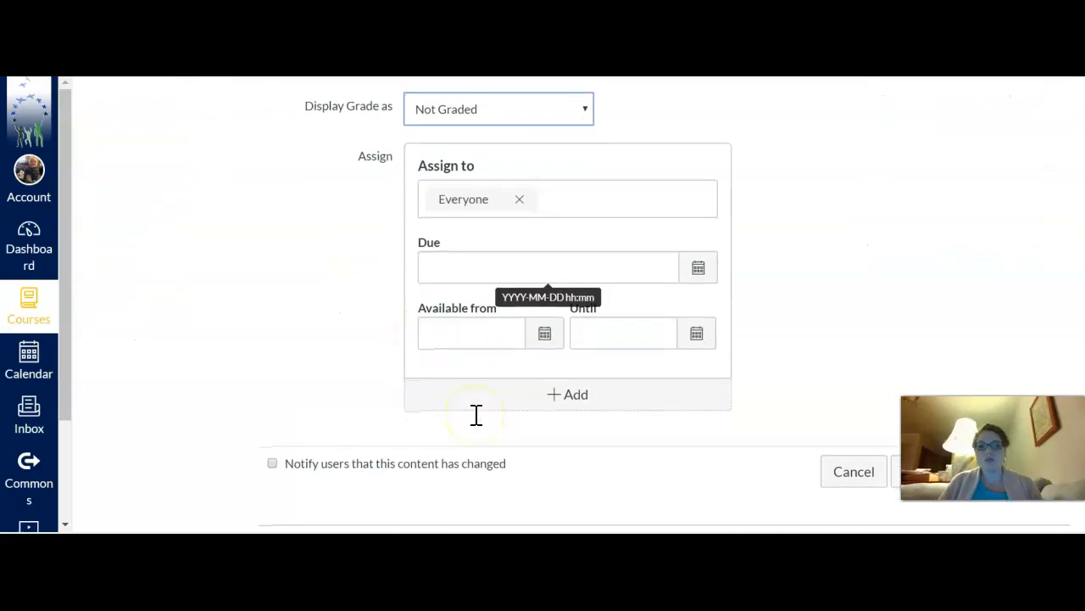
{"action": "scroll", "coordinate": [478, 420], "scroll_direction": "up", "scroll_amount": 1}
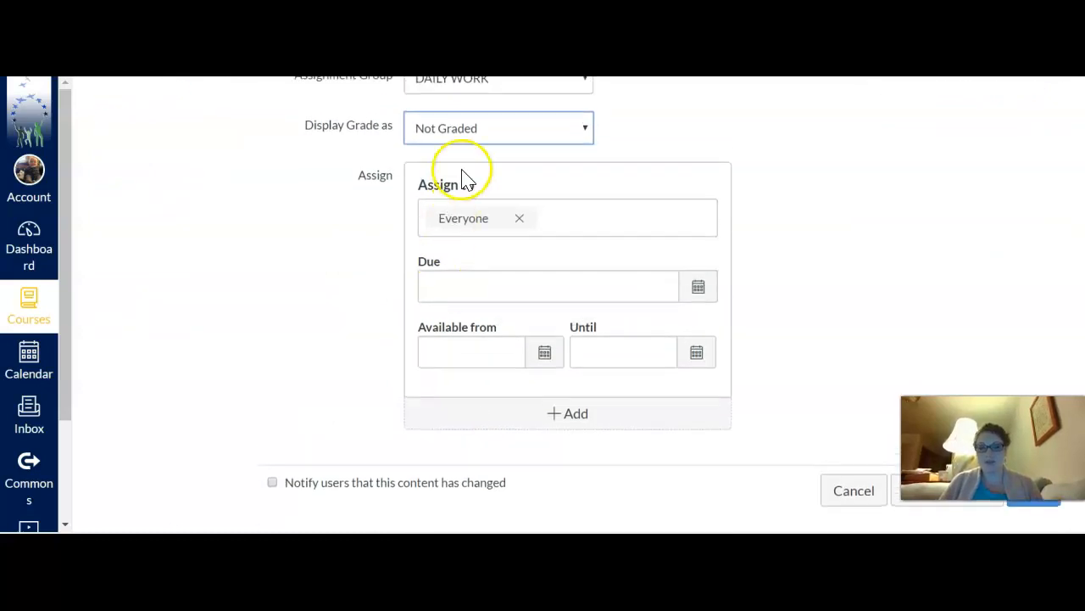
{"action": "left_click", "coordinate": [505, 135]}
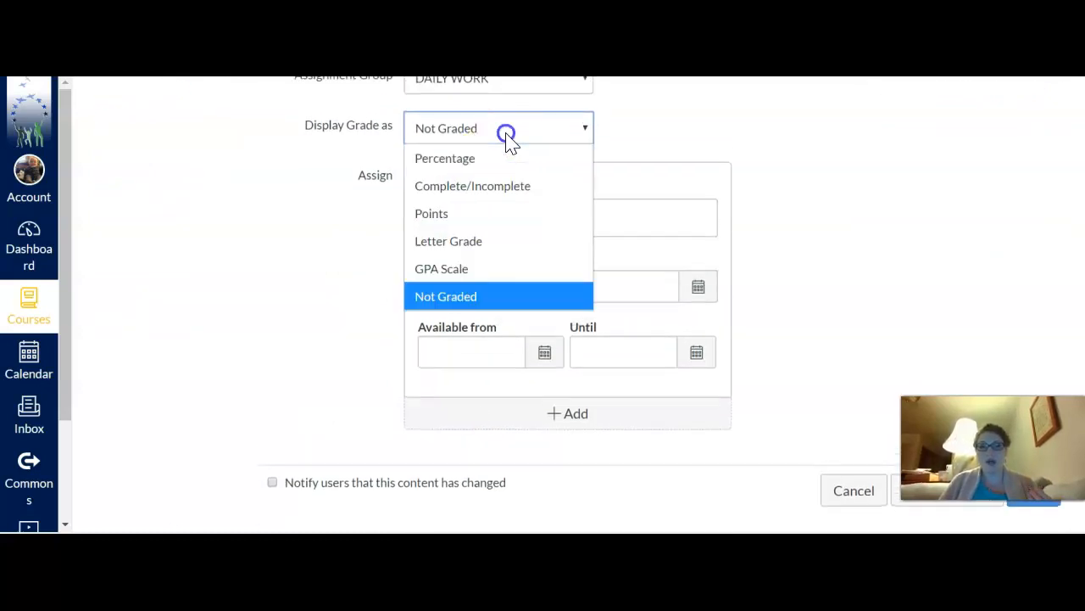
{"action": "left_click", "coordinate": [487, 219]}
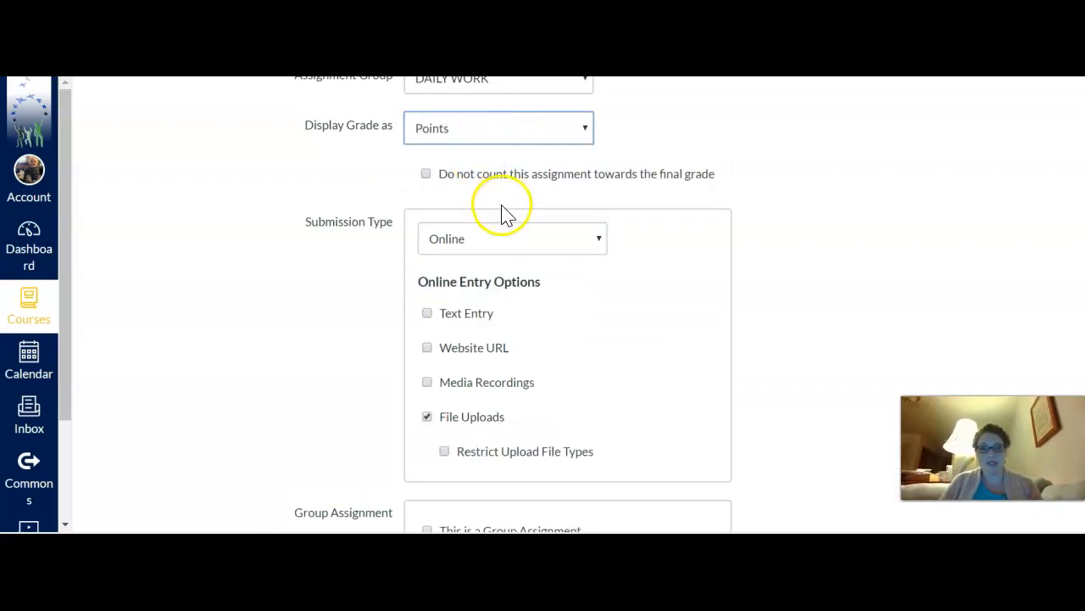
{"action": "scroll", "coordinate": [501, 211], "scroll_direction": "up", "scroll_amount": 3}
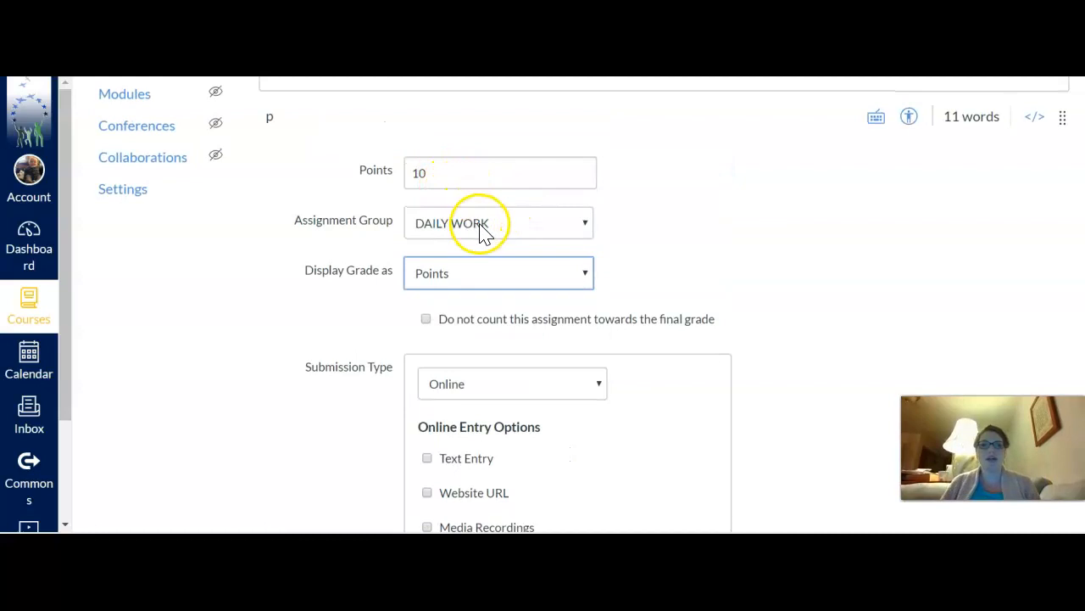
- Try the option not to count the assignment towards the final grade, and keep the grade displayed as Points
{"action": "left_click", "coordinate": [427, 322]}
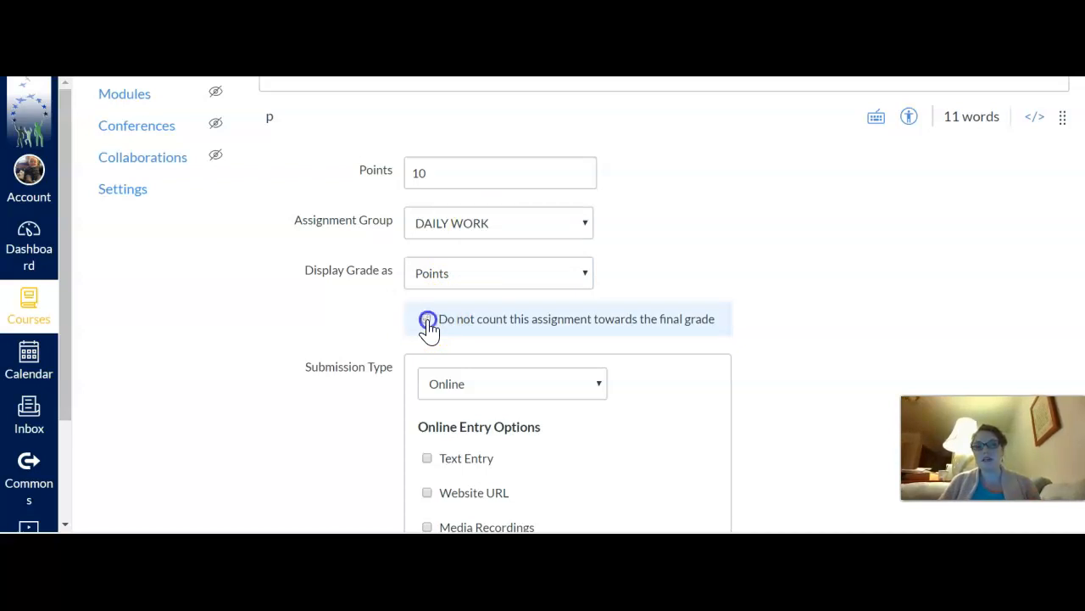
{"action": "left_click", "coordinate": [453, 273]}
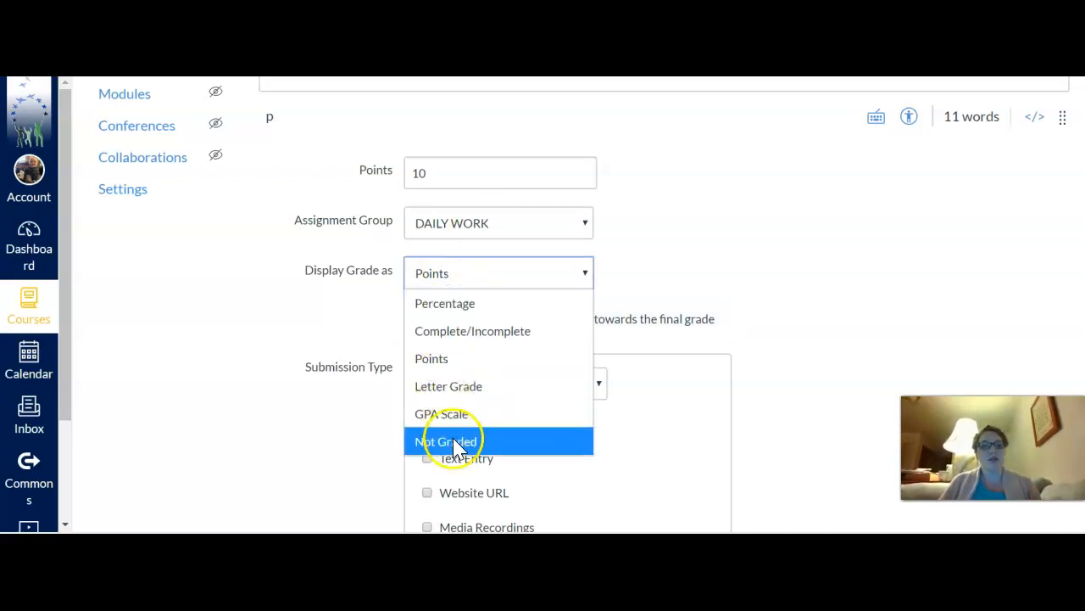
{"action": "left_click", "coordinate": [449, 359]}
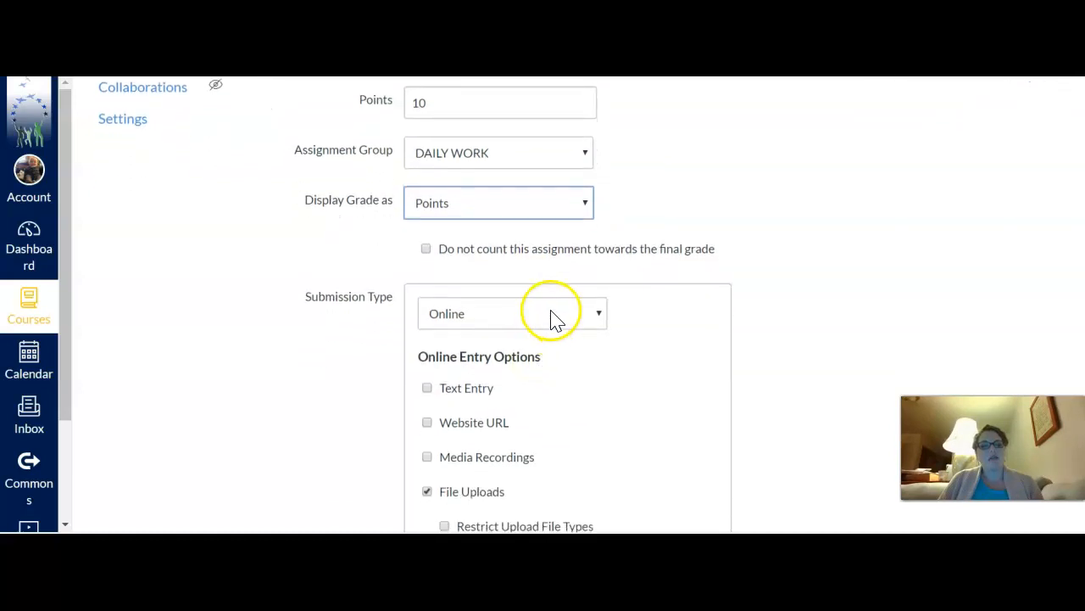
- Keep the submission type Online, enable Text Entry and disable File Uploads
{"action": "left_click", "coordinate": [552, 315]}
{"action": "scroll", "coordinate": [552, 316], "scroll_direction": "down", "scroll_amount": 3}
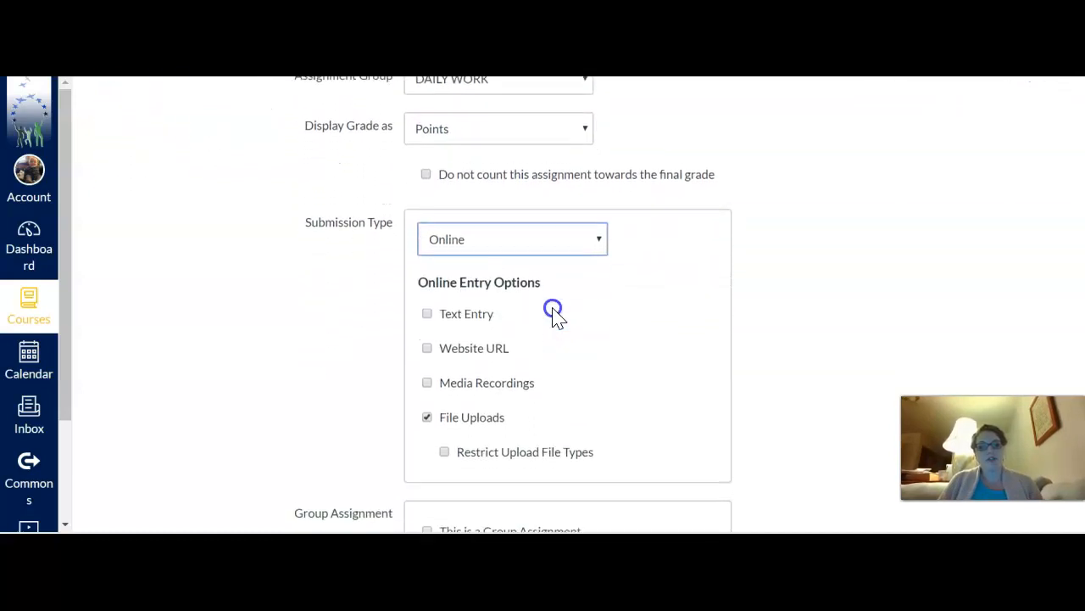
{"action": "left_click", "coordinate": [529, 199]}
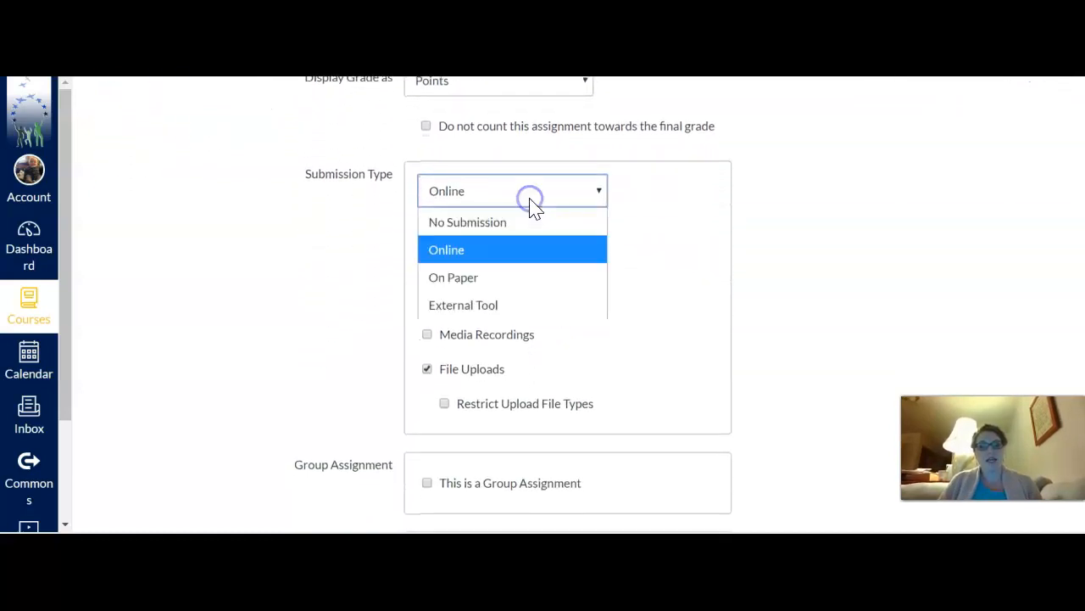
{"action": "left_click", "coordinate": [477, 259]}
{"action": "left_click", "coordinate": [427, 266]}
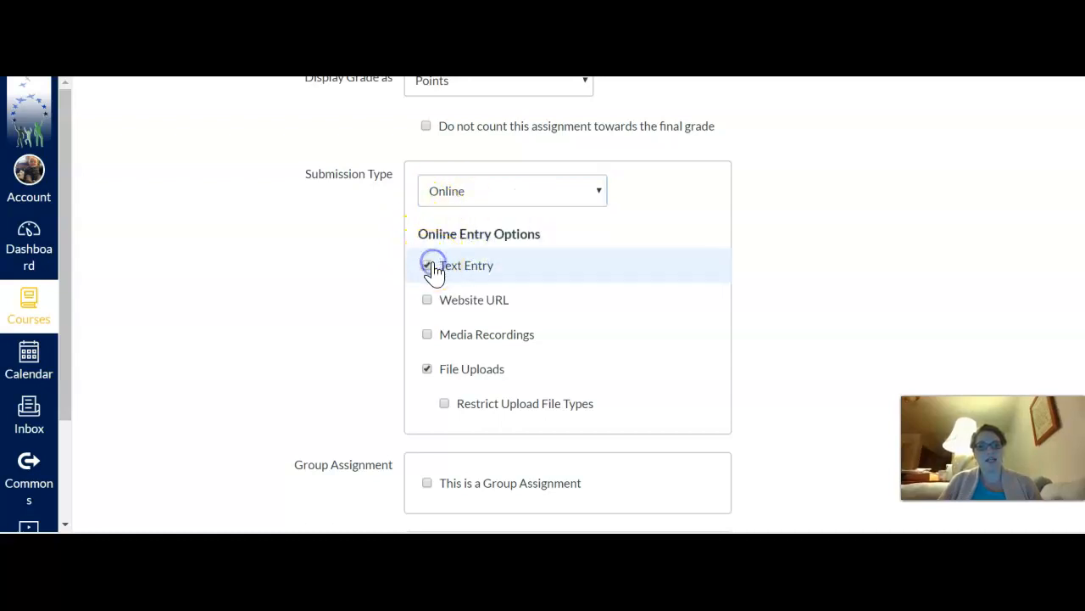
{"action": "left_click", "coordinate": [427, 369]}
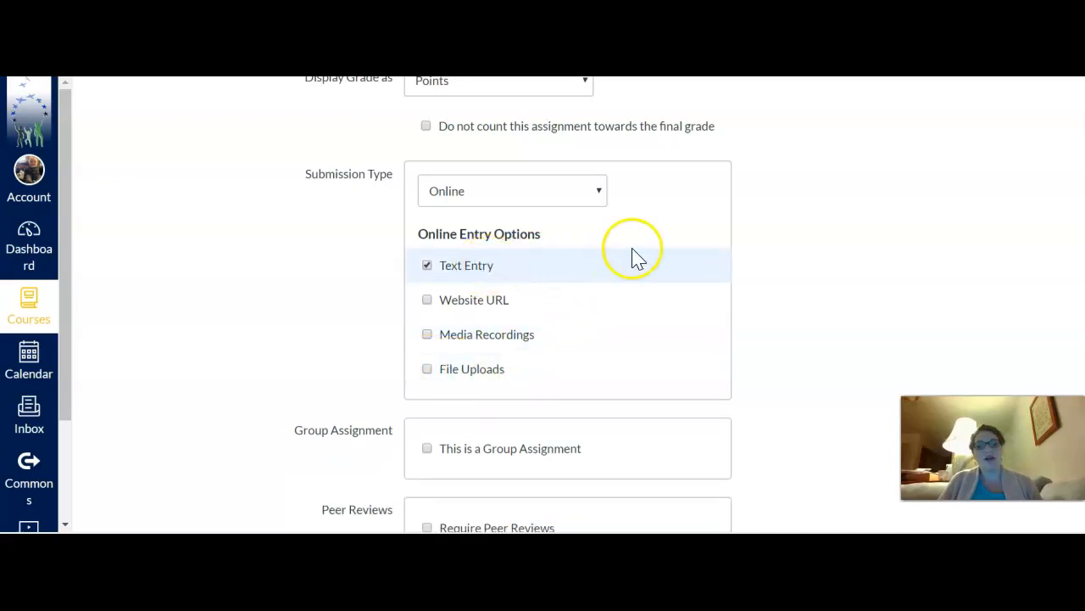
- Set the assignment's due date to May 21, and save and publish the assignment
{"action": "scroll", "coordinate": [689, 286], "scroll_direction": "down", "scroll_amount": 5}
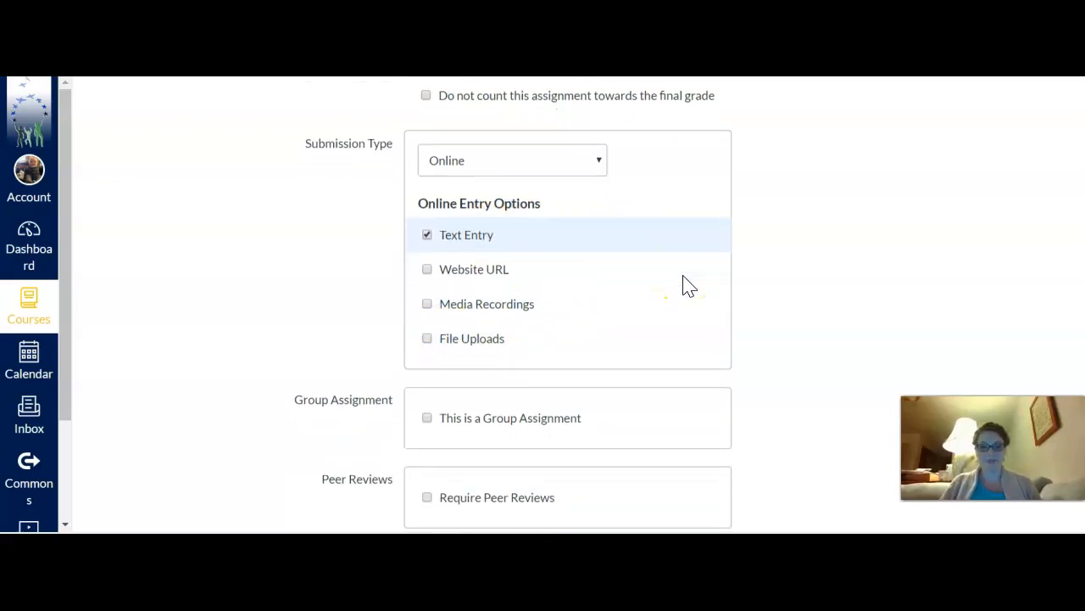
{"action": "left_click", "coordinate": [698, 307]}
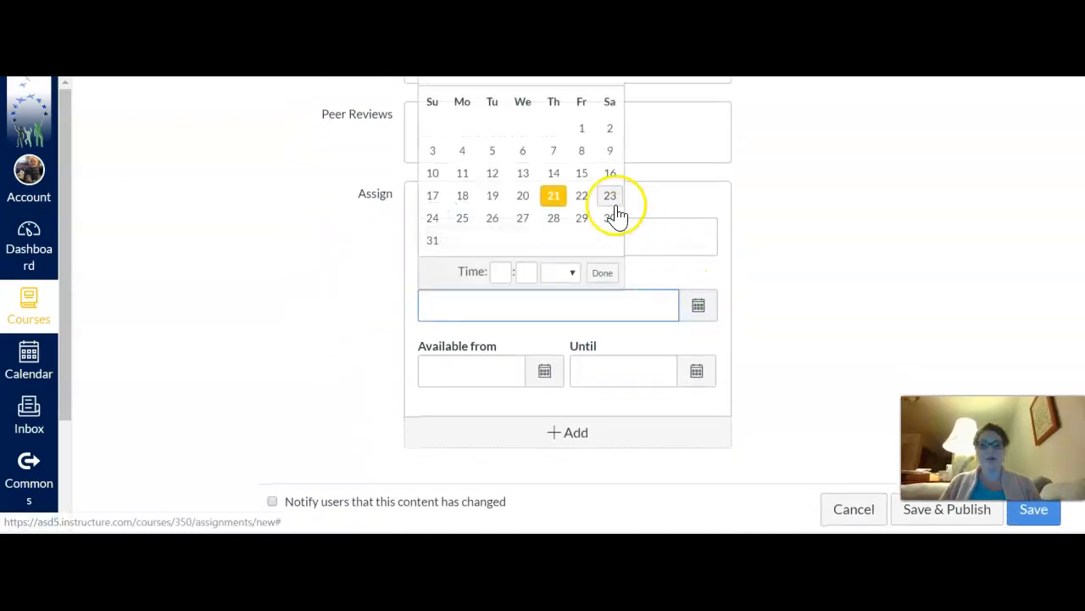
{"action": "left_click", "coordinate": [553, 198]}
{"action": "left_click", "coordinate": [602, 274]}
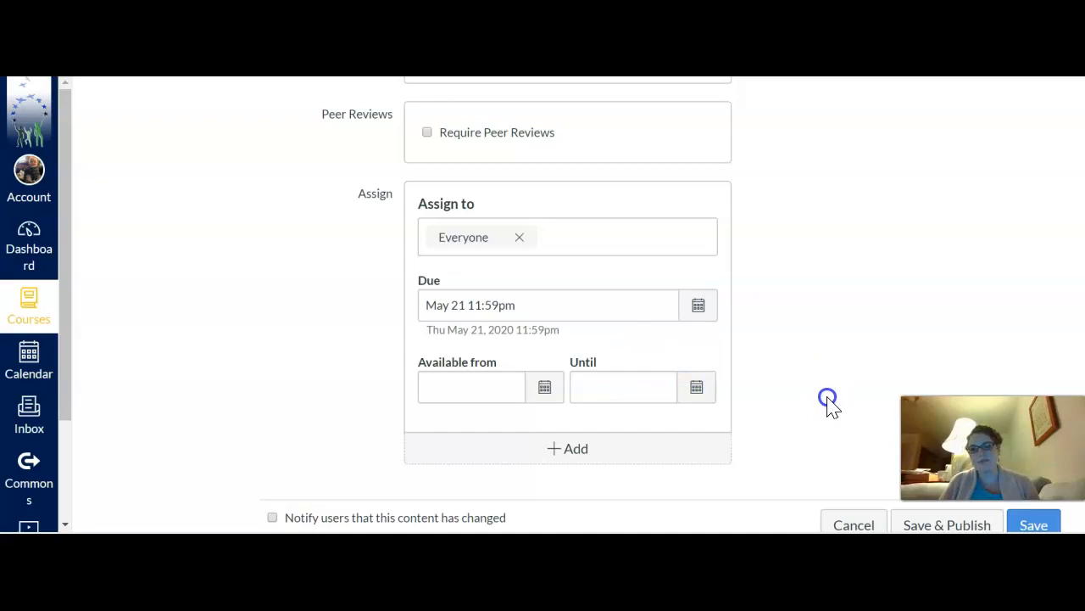
{"action": "scroll", "coordinate": [828, 399], "scroll_direction": "down", "scroll_amount": 2}
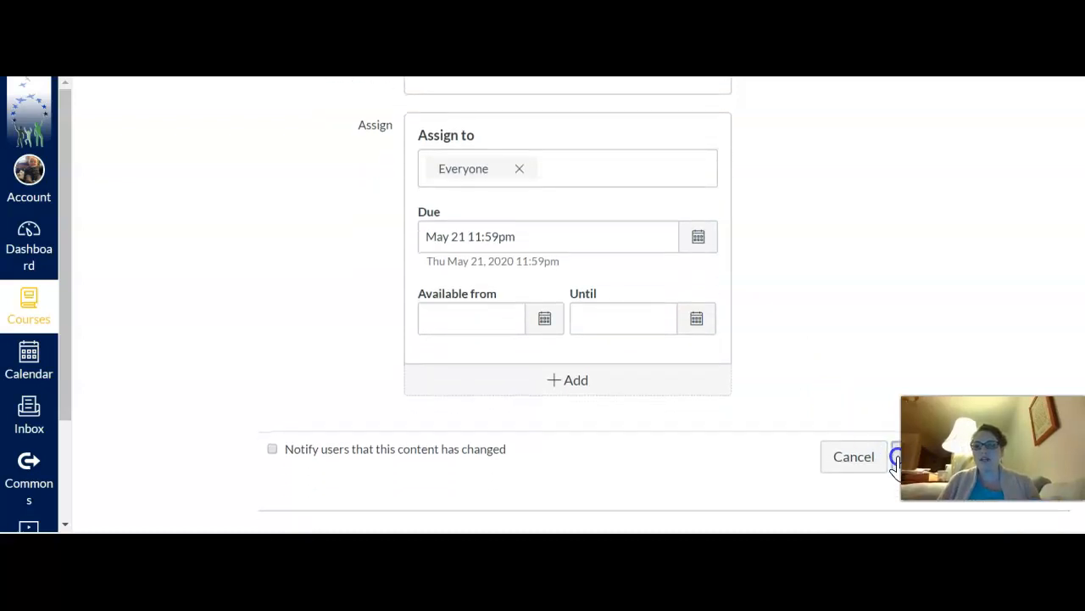
{"action": "left_click", "coordinate": [895, 458]}
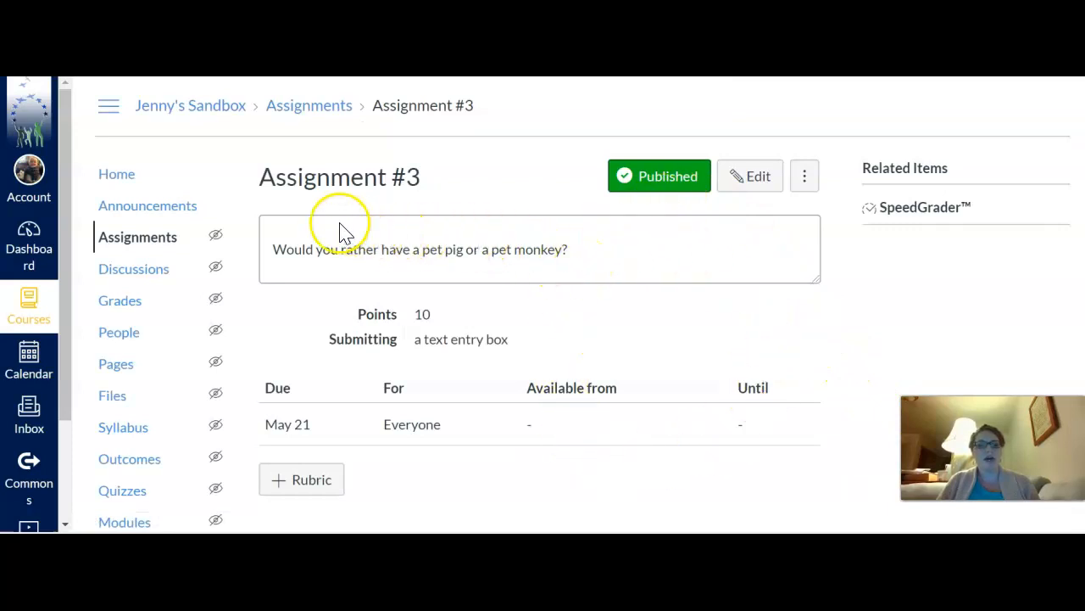
- Return to the course home page and open it in Student View
{"action": "left_click", "coordinate": [114, 180]}
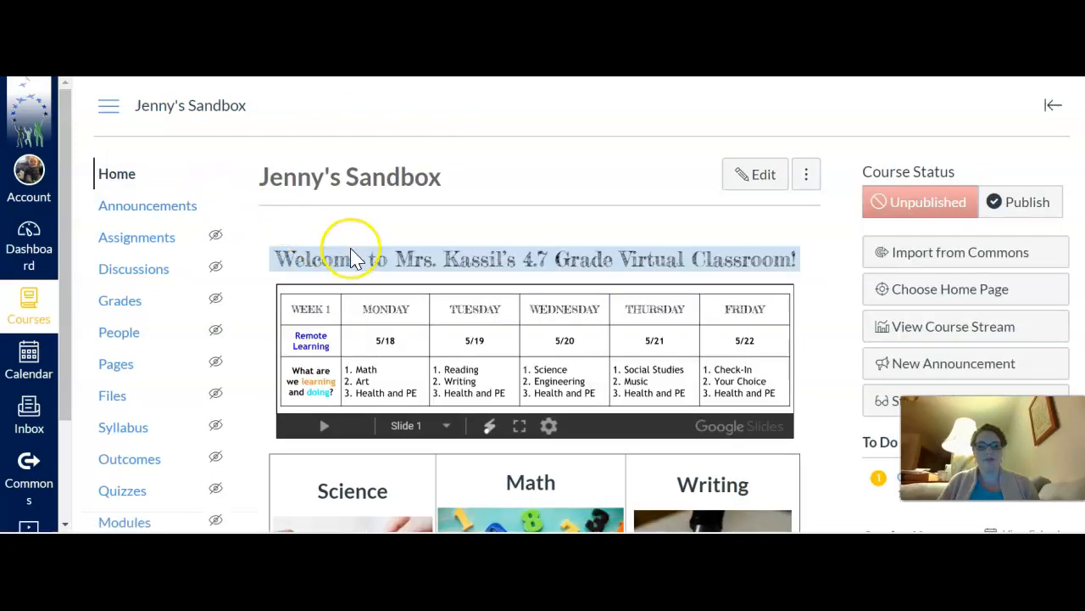
{"action": "left_click", "coordinate": [886, 404]}
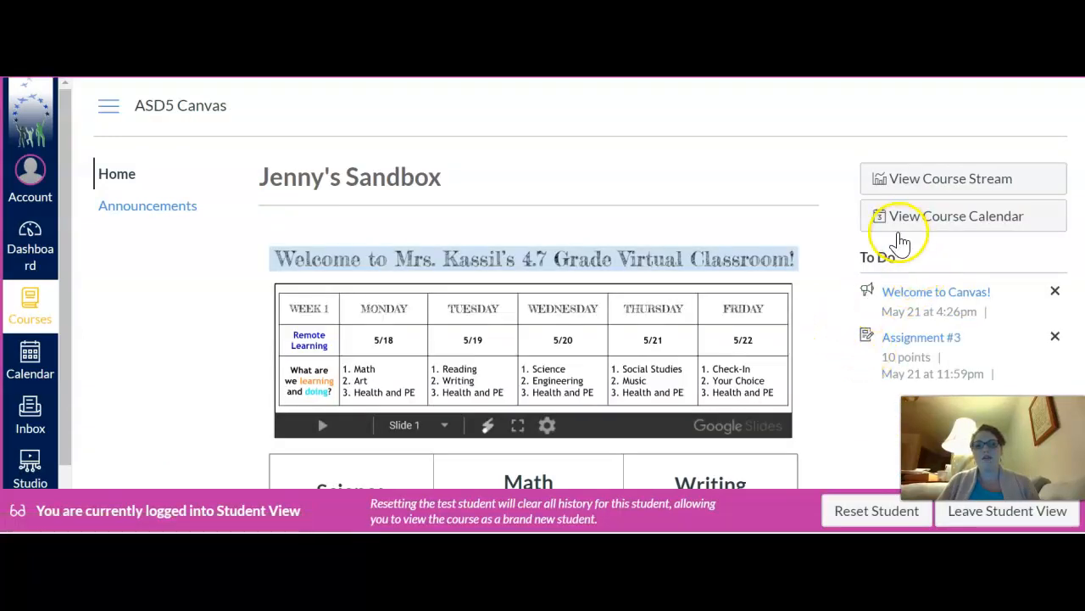
- Open Assignment #3 from the To Do list as the test student and review its due date, points and question
{"action": "left_click", "coordinate": [924, 339]}
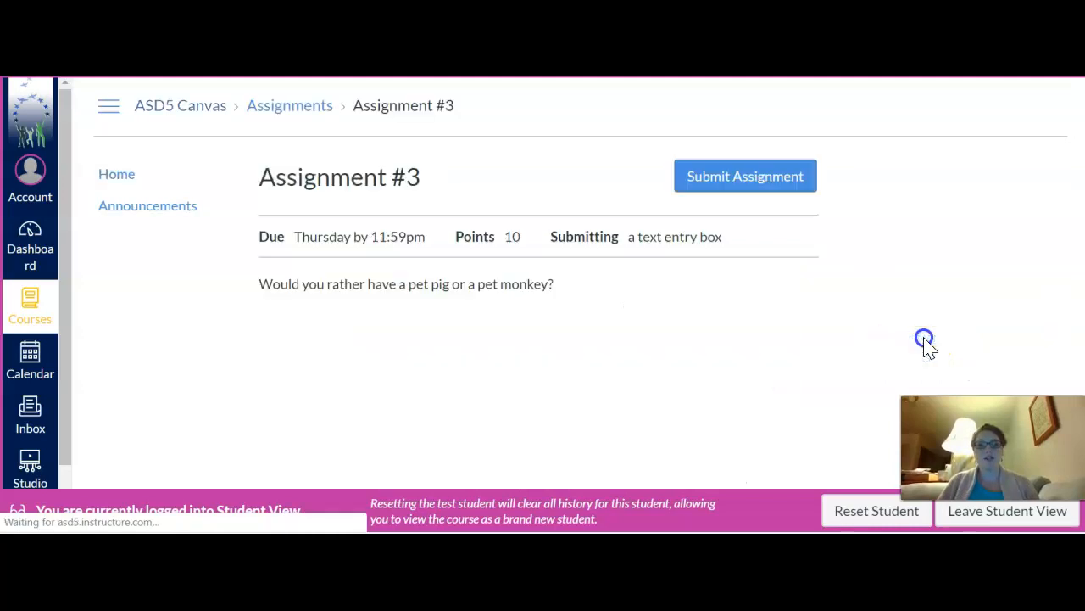
{"action": "left_click", "coordinate": [389, 321]}
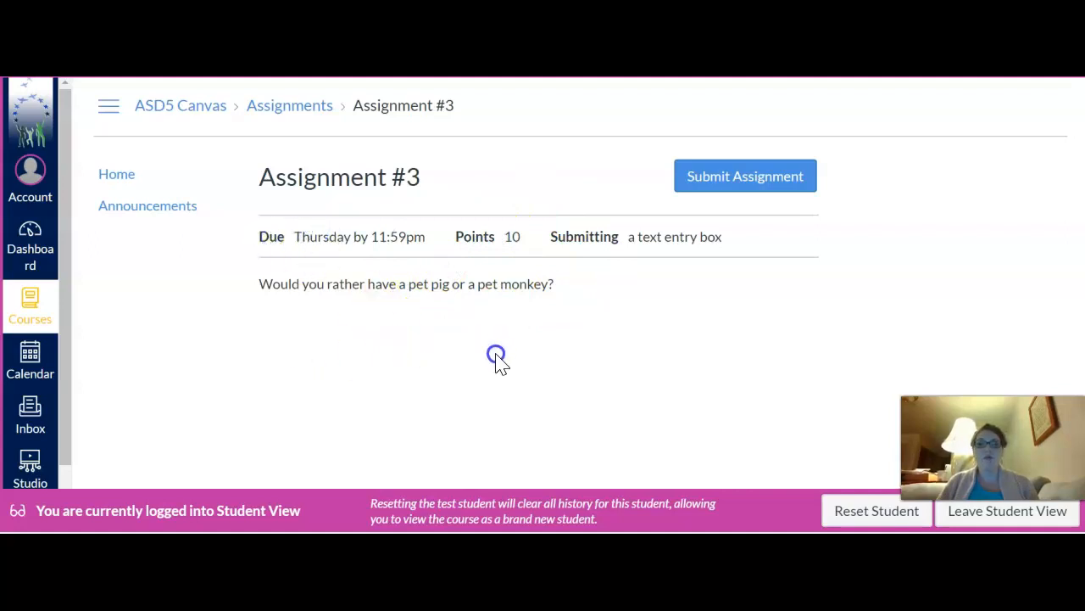
{"action": "left_click", "coordinate": [709, 286]}
{"action": "left_click", "coordinate": [732, 212]}
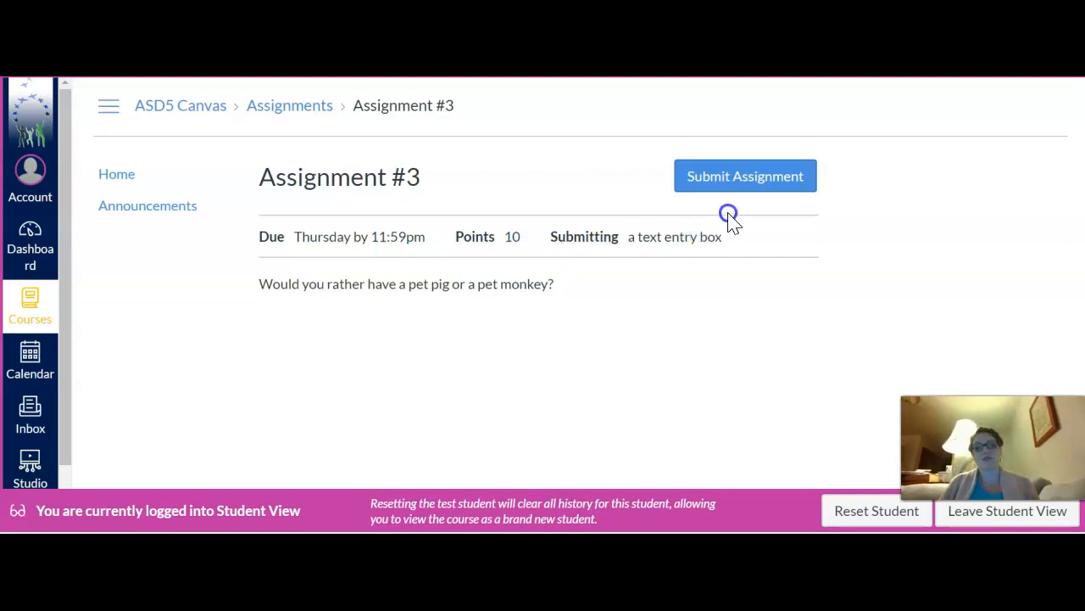
- Submit the text entry "A pet pig. Monkeys throw things..." for Assignment #3 and view its submission details
{"action": "left_click", "coordinate": [751, 184]}
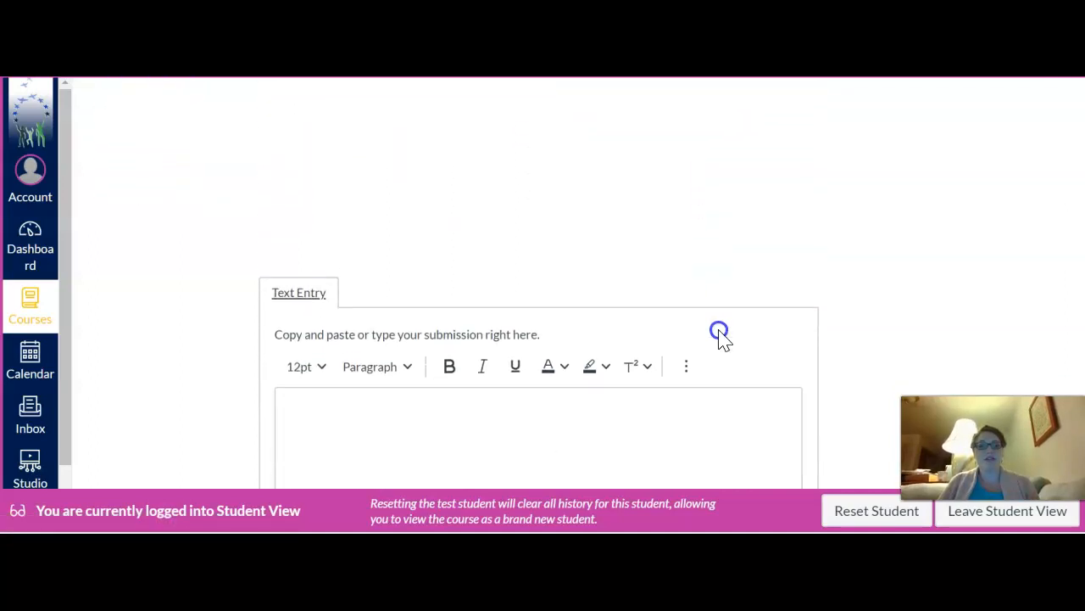
{"action": "left_click", "coordinate": [670, 262]}
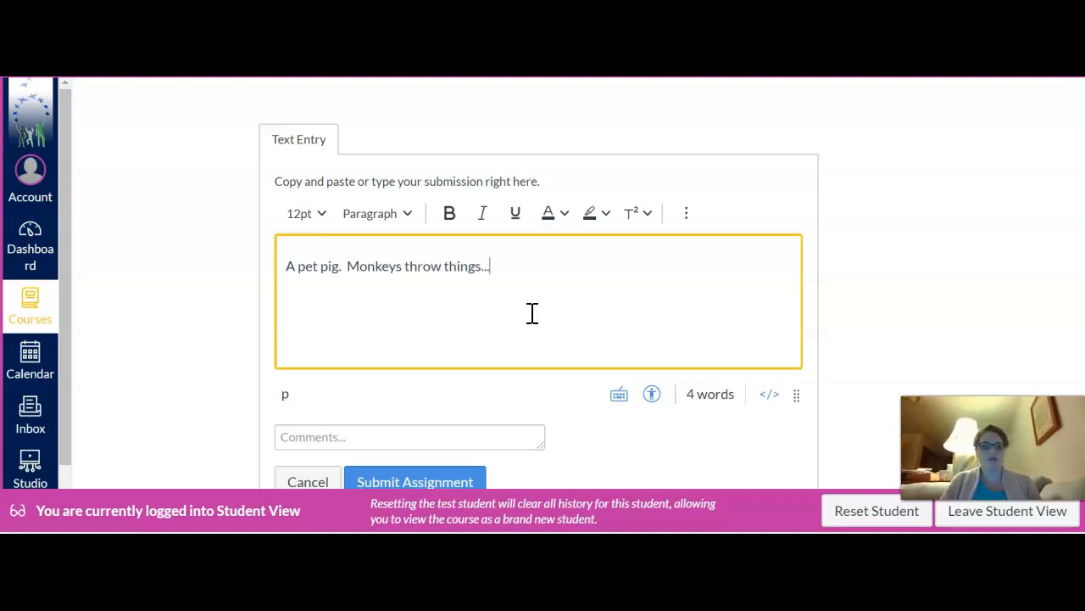
{"action": "scroll", "coordinate": [532, 313], "scroll_direction": "down", "scroll_amount": 2}
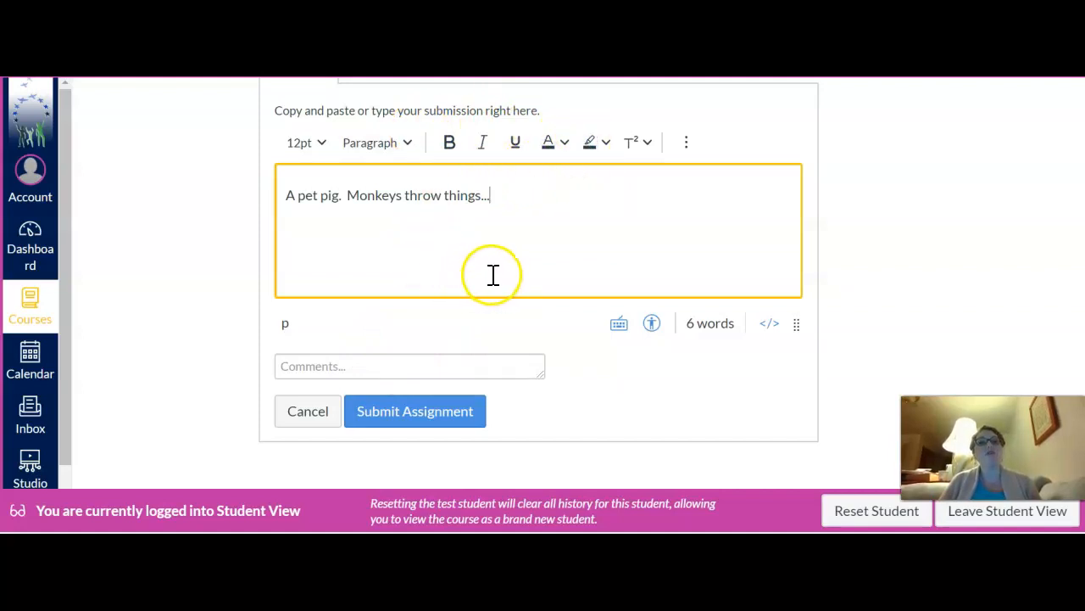
{"action": "left_click", "coordinate": [425, 418]}
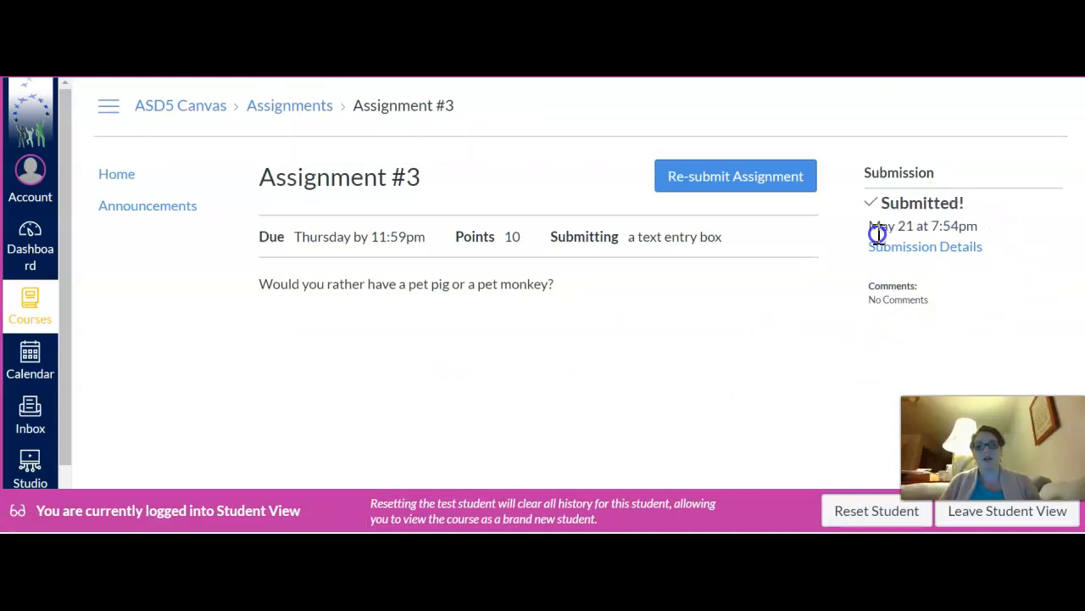
{"action": "left_click", "coordinate": [950, 247]}
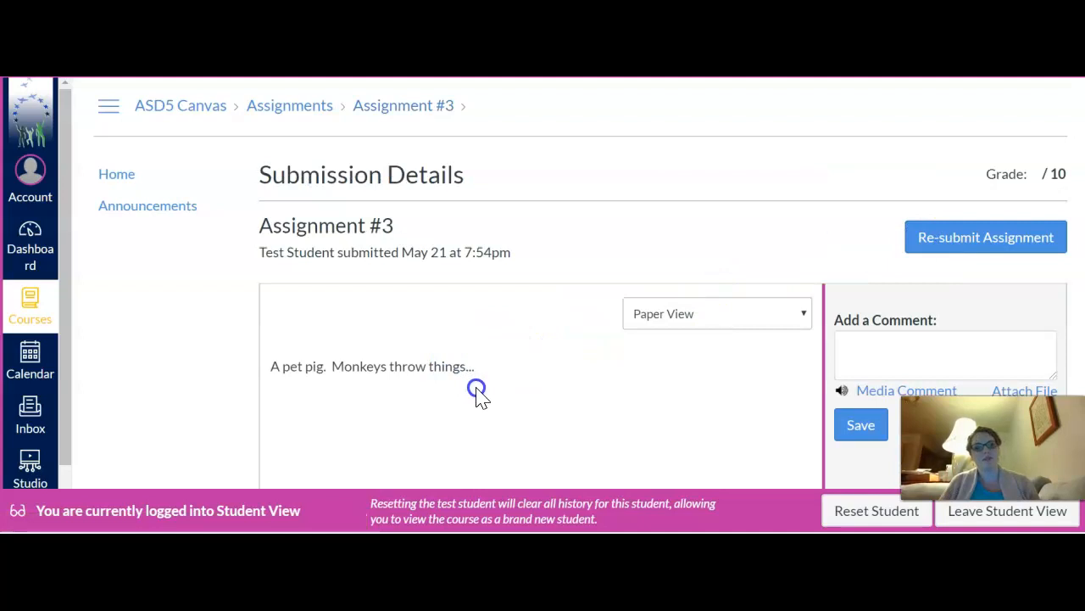
- Leave Student View and open Assignment #3 for grading from the To Do list on the course home page
{"action": "left_click", "coordinate": [973, 517]}
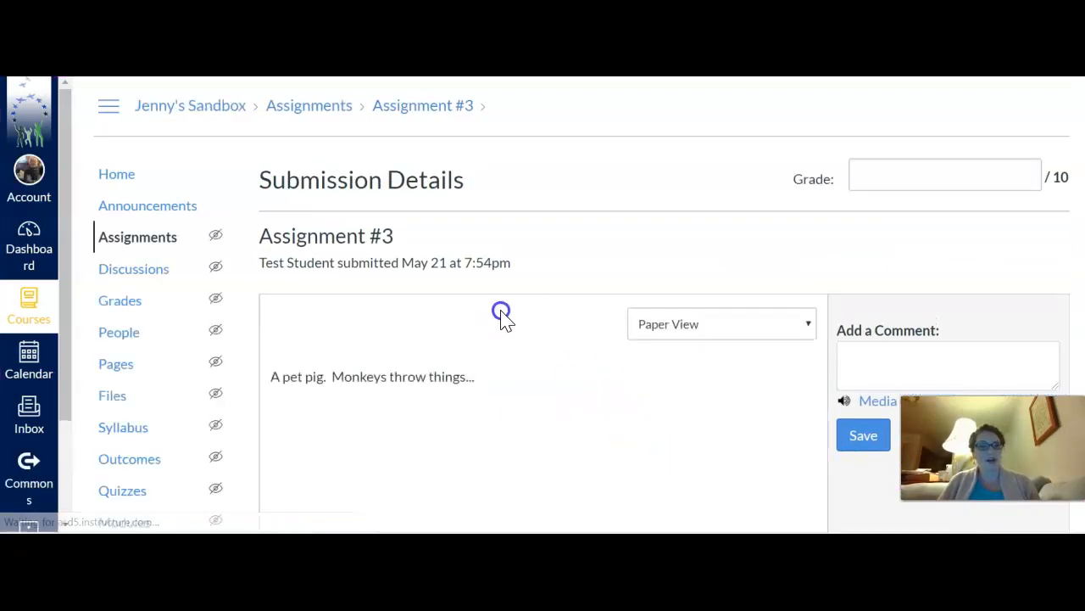
{"action": "left_click", "coordinate": [117, 179]}
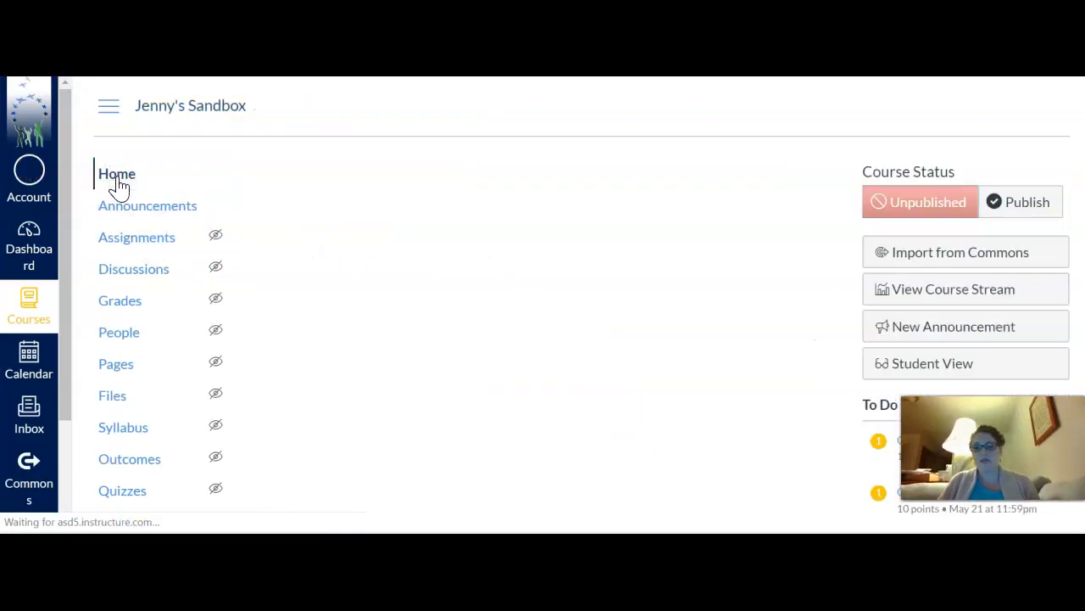
{"action": "scroll", "coordinate": [783, 348], "scroll_direction": "down", "scroll_amount": 1}
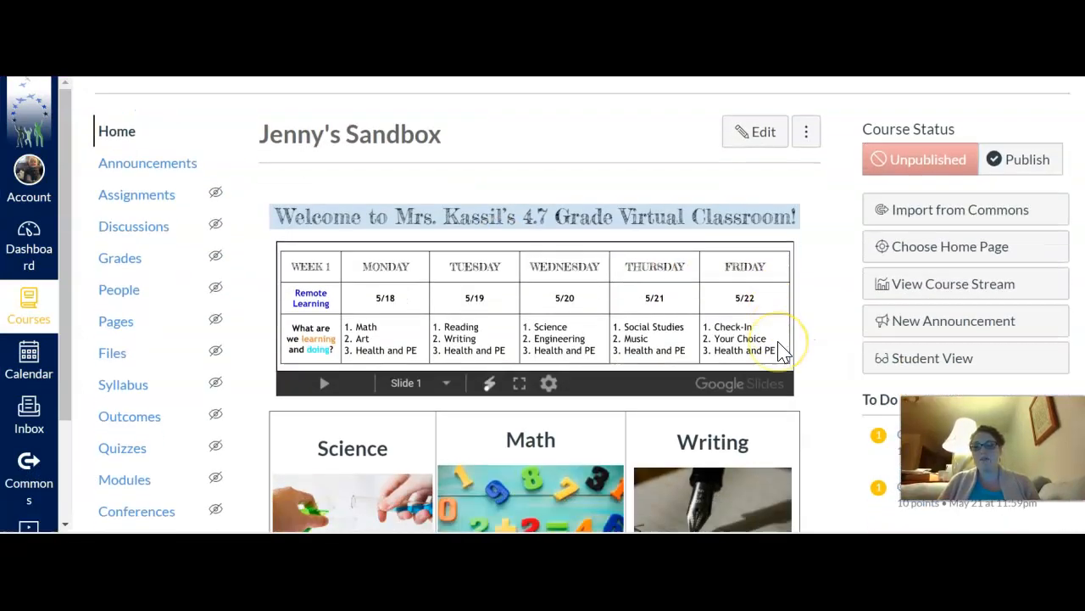
{"action": "scroll", "coordinate": [783, 348], "scroll_direction": "down", "scroll_amount": 2}
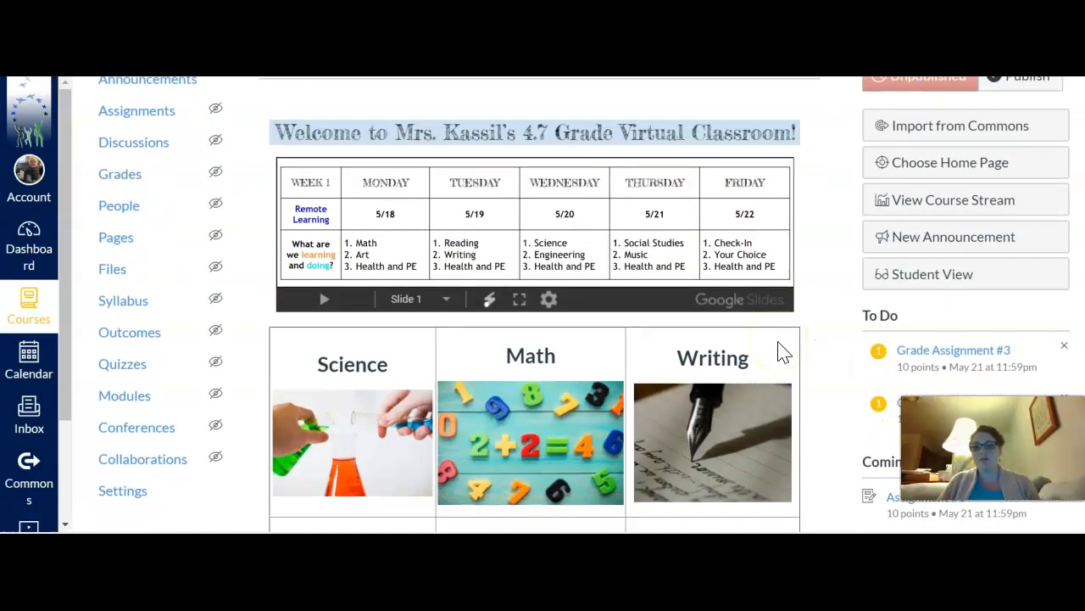
{"action": "left_click", "coordinate": [962, 358]}
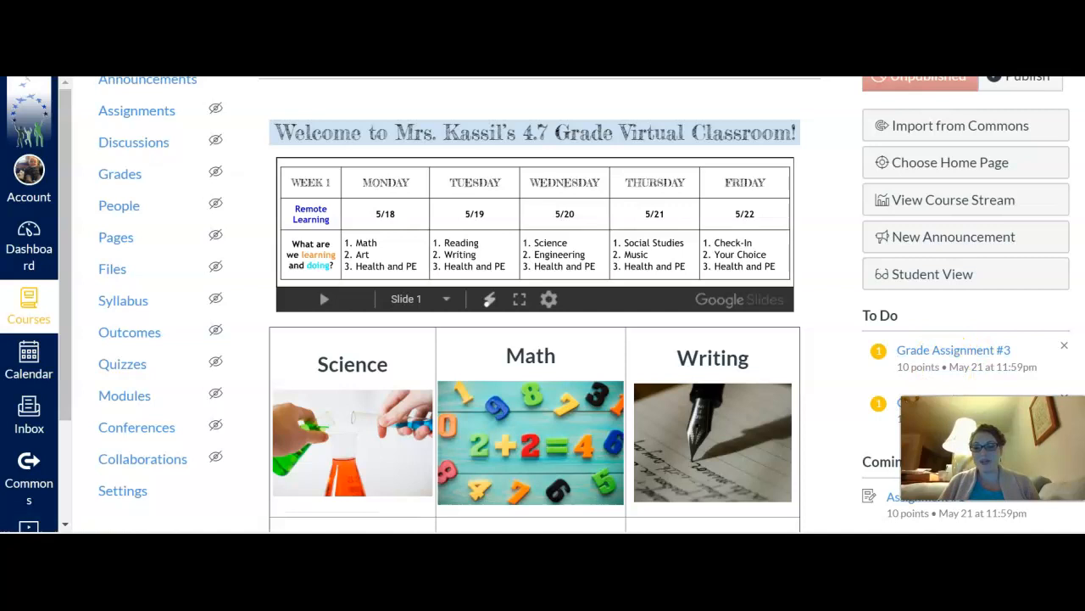